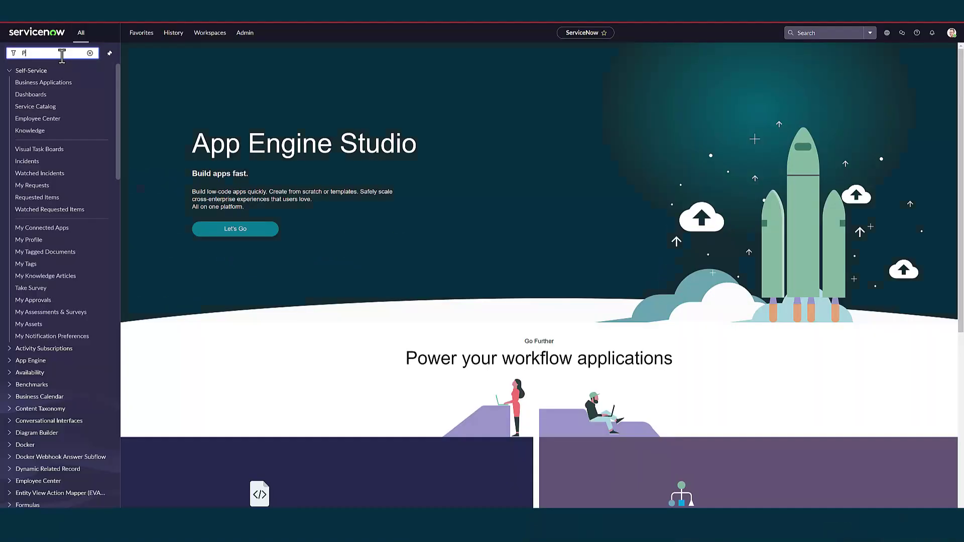
Open the Plugins list by filtering the navigator for 'plugins' and dismiss the redirect notice.
{"action": "type", "text": "ugins"}
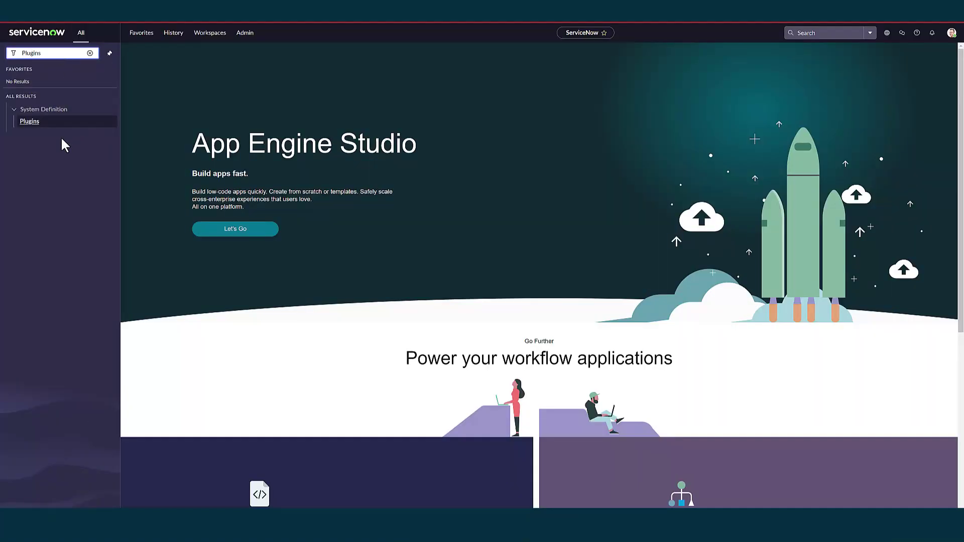
{"action": "left_click", "coordinate": [46, 122]}
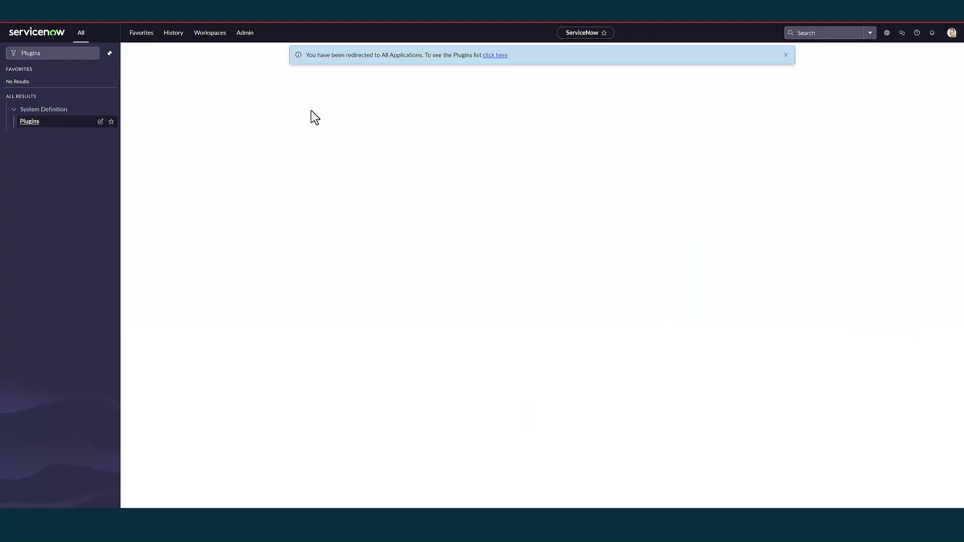
{"action": "left_click", "coordinate": [787, 56]}
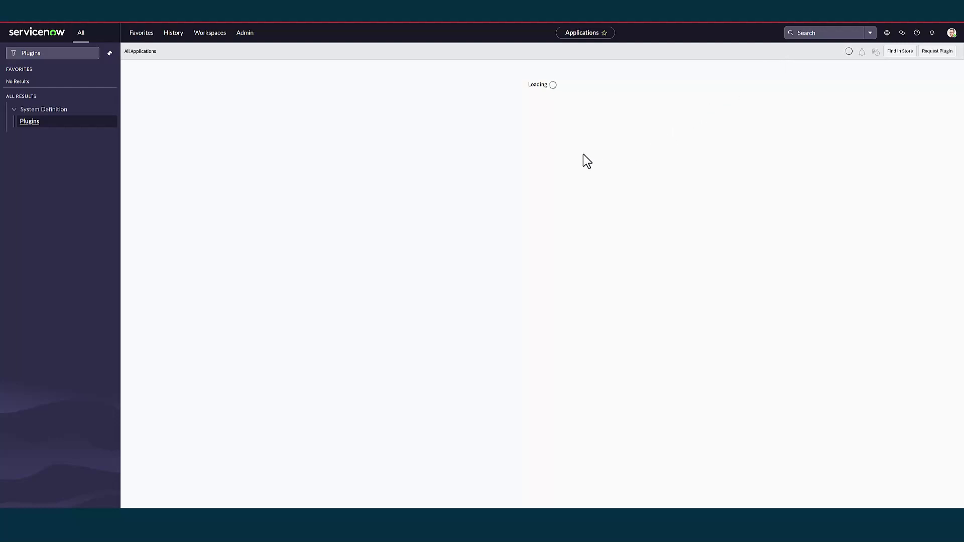
Search for 'RPA Hub' and install the plugin with demo data loaded.
{"action": "left_click", "coordinate": [260, 72]}
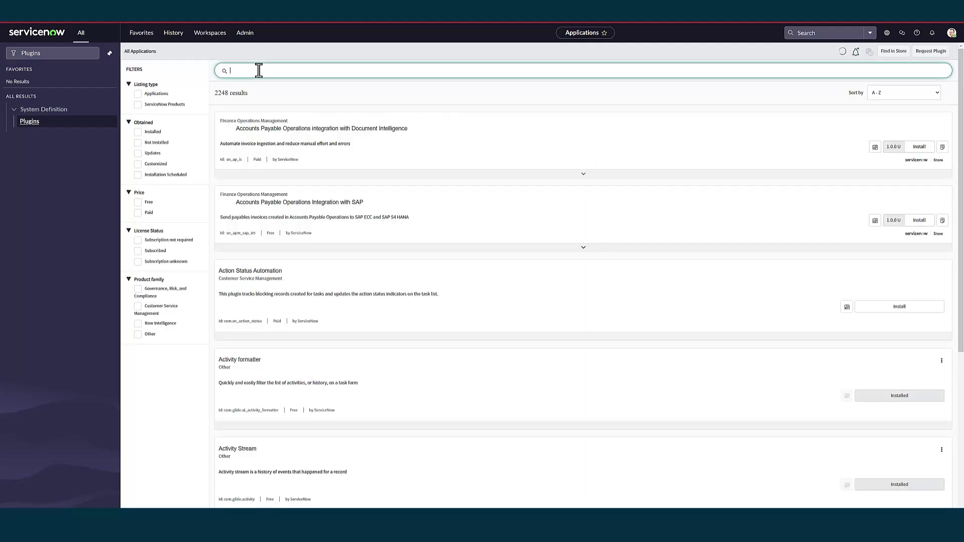
{"action": "type", "text": "RPA"}
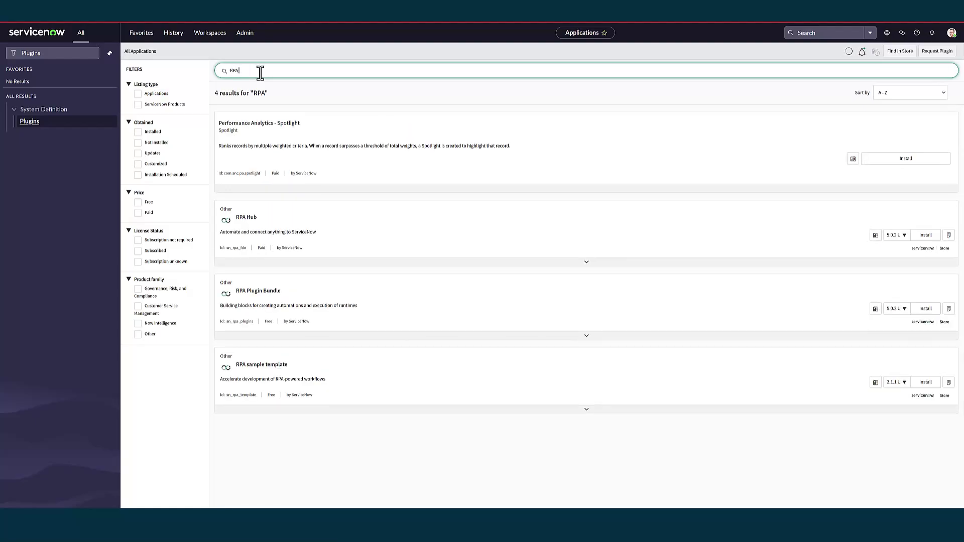
{"action": "type", "text": " Hub"}
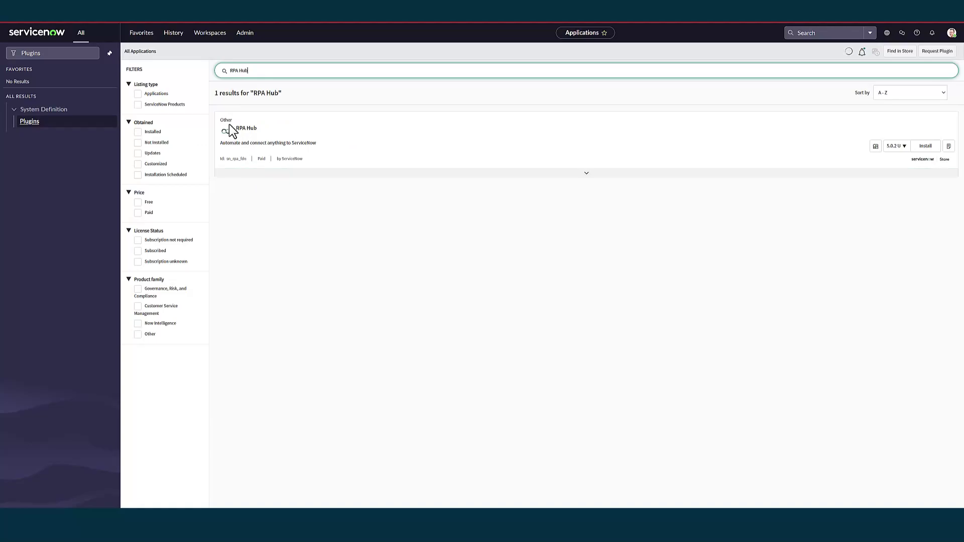
{"action": "left_click", "coordinate": [932, 149]}
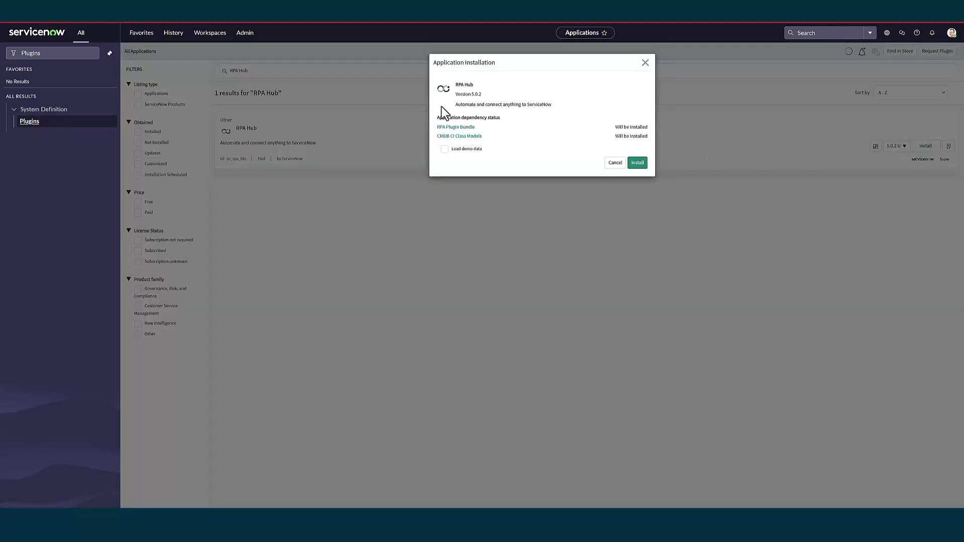
{"action": "left_click", "coordinate": [444, 150]}
{"action": "left_click", "coordinate": [642, 163]}
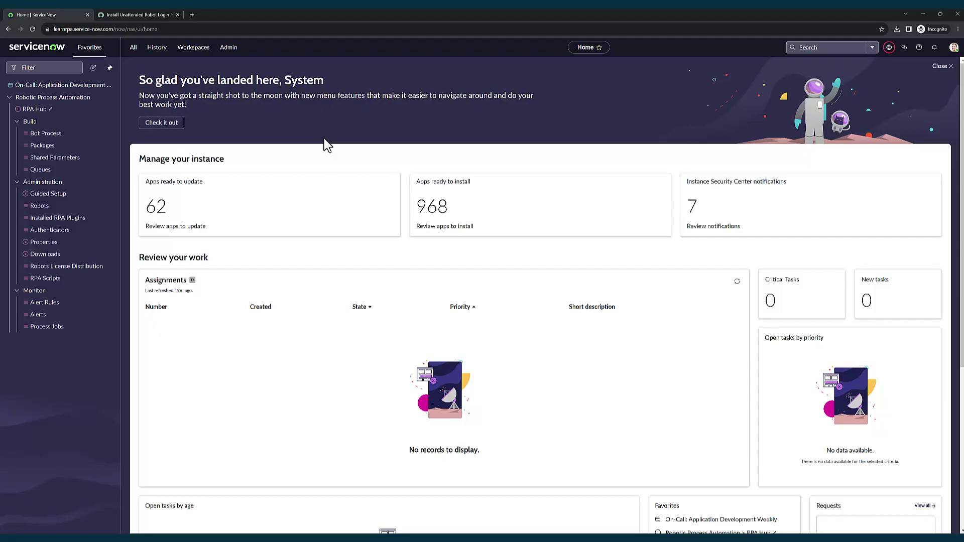
Change the RPA Hub authentication mechanism from mTLS to Basic and save the properties.
{"action": "left_click", "coordinate": [44, 243]}
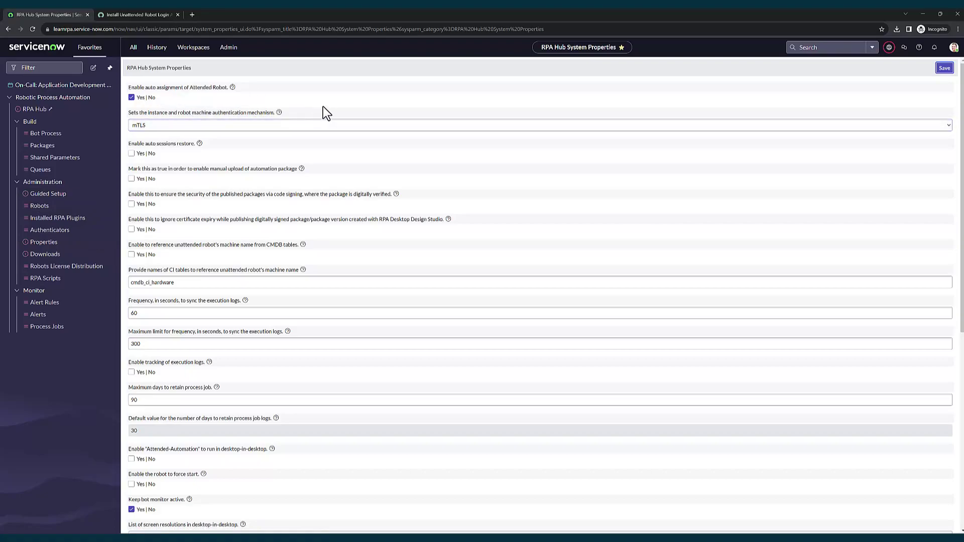
{"action": "left_click", "coordinate": [153, 126]}
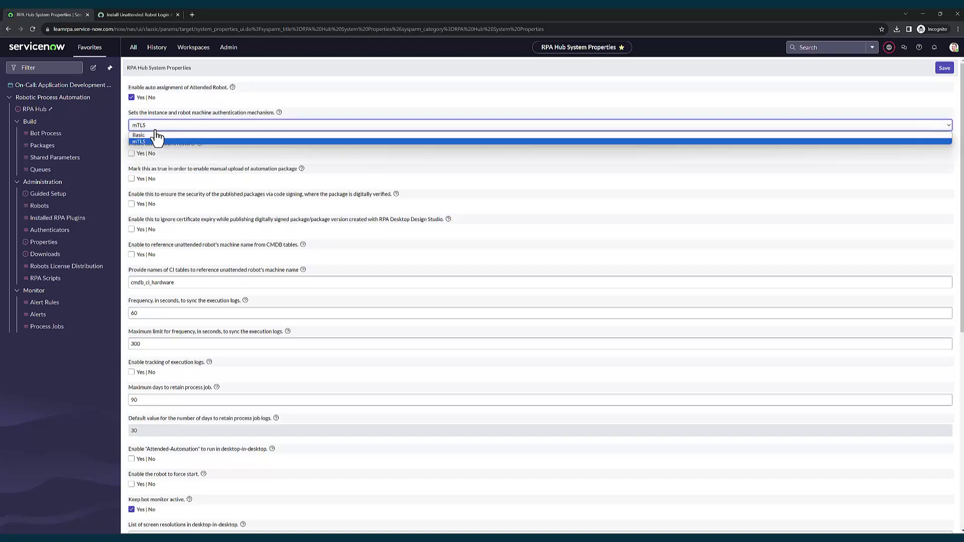
{"action": "left_click", "coordinate": [159, 135]}
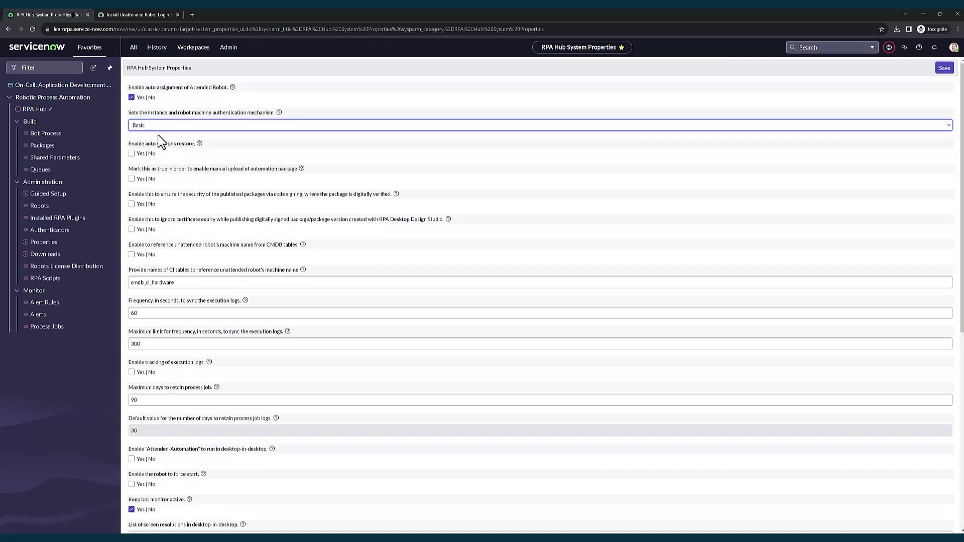
{"action": "left_click", "coordinate": [943, 68]}
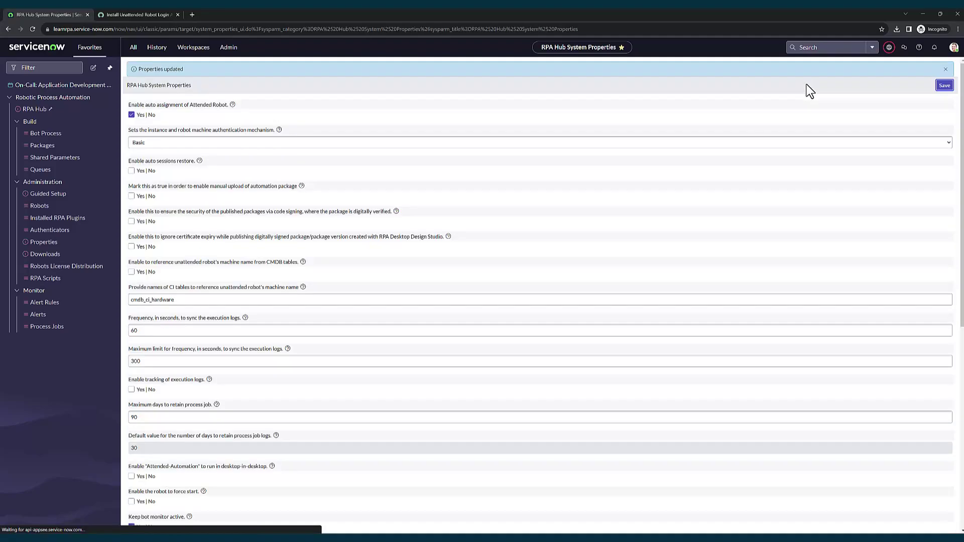
Save the Design Studio and Unattended Robot installers from RPA Downloads to the Desktop.
{"action": "left_click", "coordinate": [53, 255]}
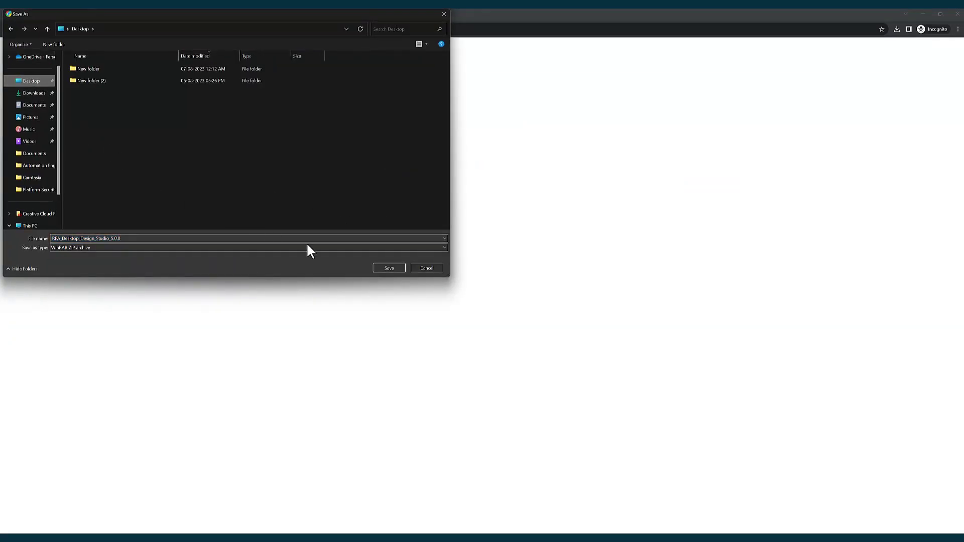
{"action": "left_click", "coordinate": [395, 267]}
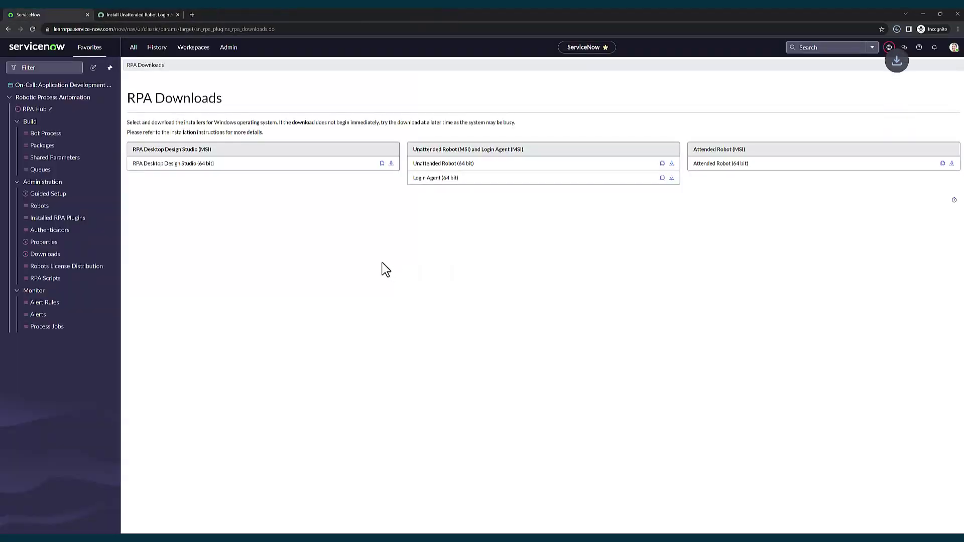
{"action": "left_click", "coordinate": [672, 164]}
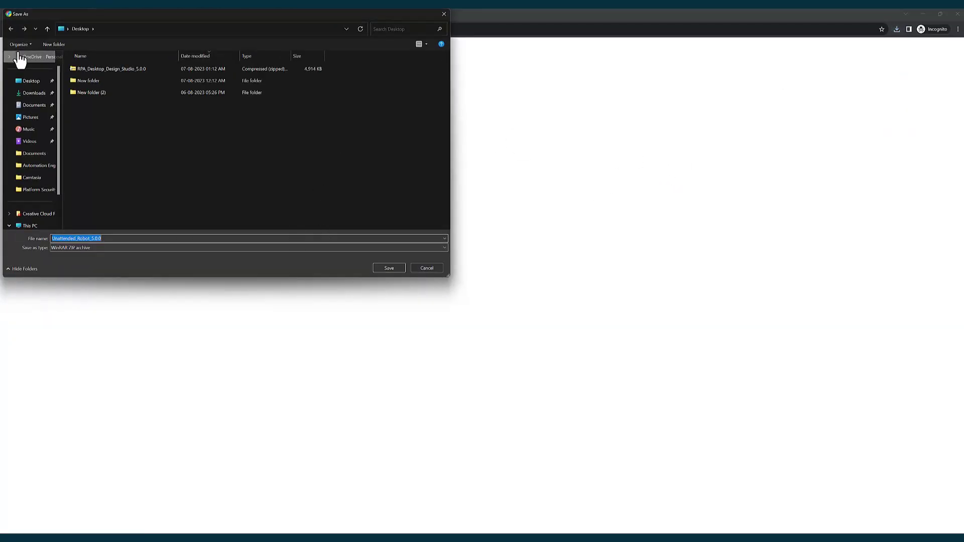
{"action": "left_click", "coordinate": [32, 81]}
{"action": "left_click", "coordinate": [387, 270]}
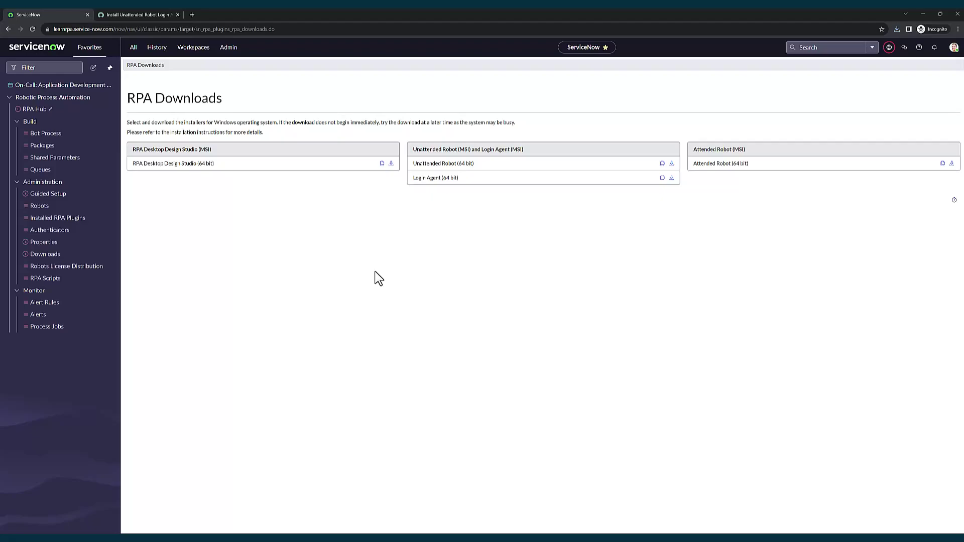
Launch the Design Studio MSI from the downloaded zip and install it with the default folder.
{"action": "left_click", "coordinate": [897, 29]}
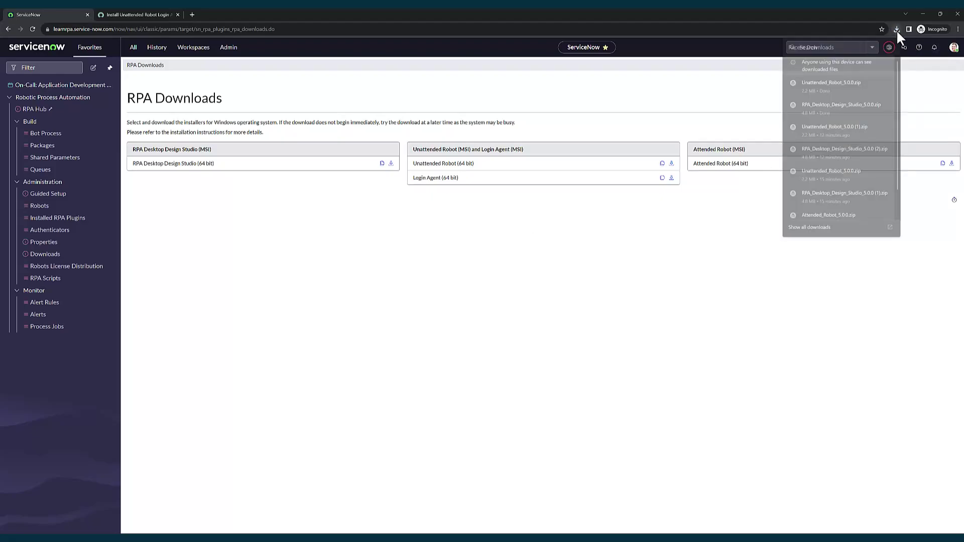
{"action": "left_click", "coordinate": [834, 114]}
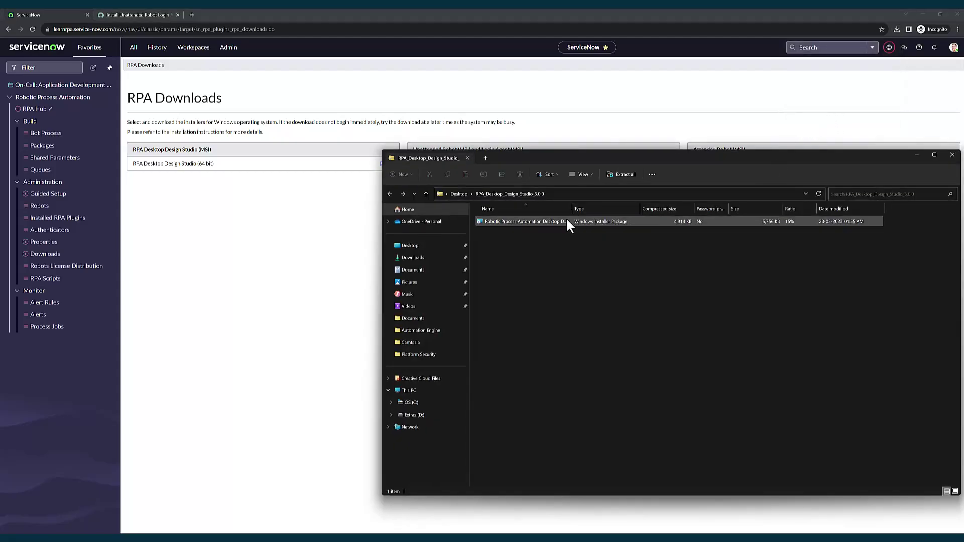
{"action": "left_click", "coordinate": [566, 221]}
{"action": "double_click", "coordinate": [568, 222]}
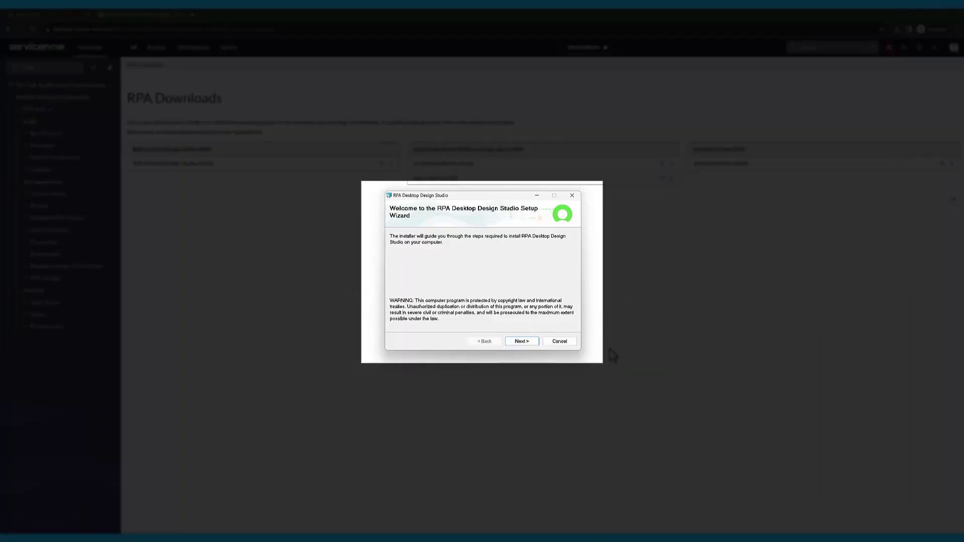
{"action": "left_click", "coordinate": [523, 342]}
{"action": "left_click", "coordinate": [522, 342]}
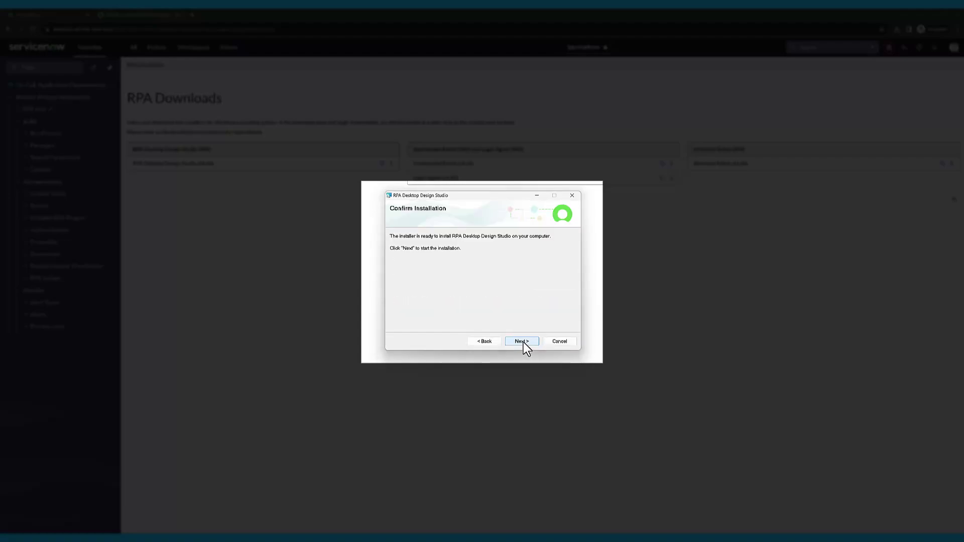
{"action": "left_click", "coordinate": [522, 341]}
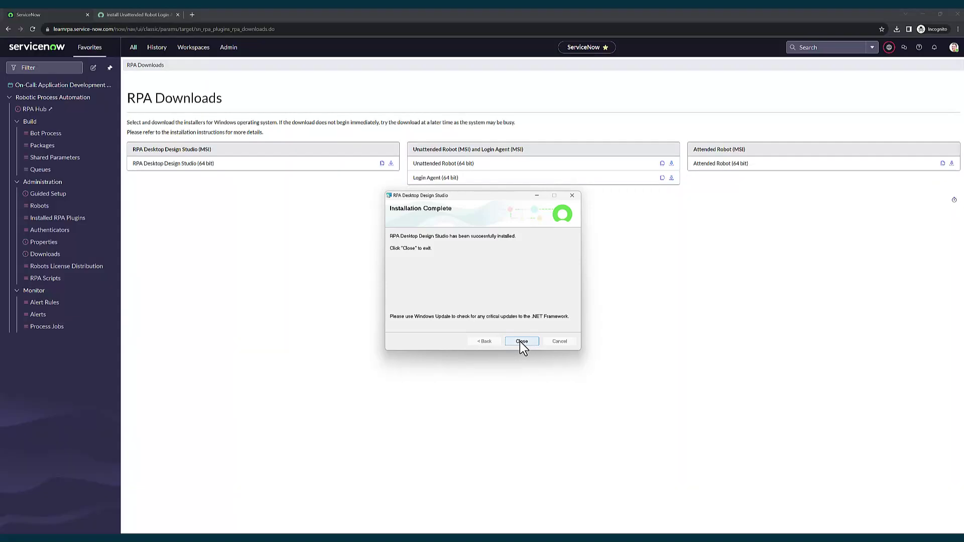
Close the Design Studio wizard, then install the Unattended Robot MSI from its zip with default settings.
{"action": "left_click", "coordinate": [522, 342]}
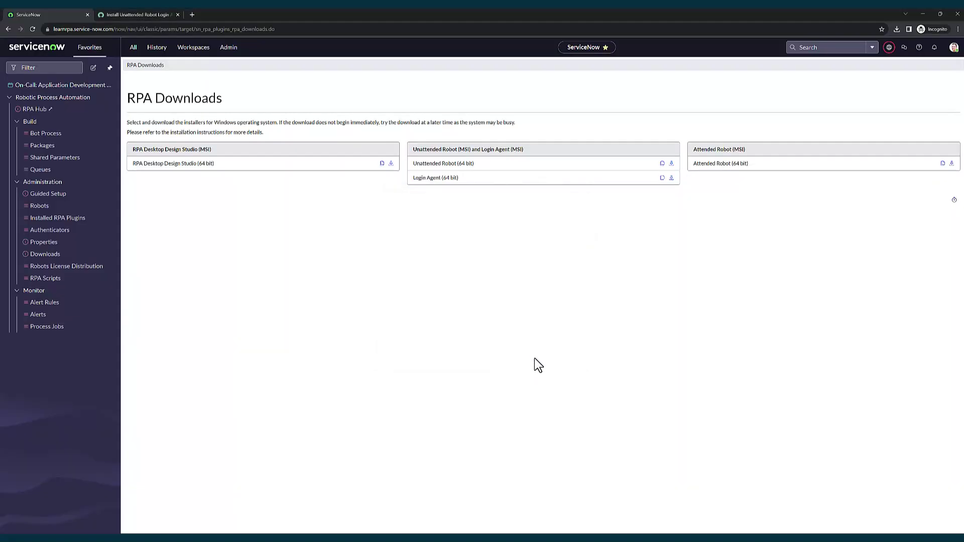
{"action": "left_click", "coordinate": [896, 28]}
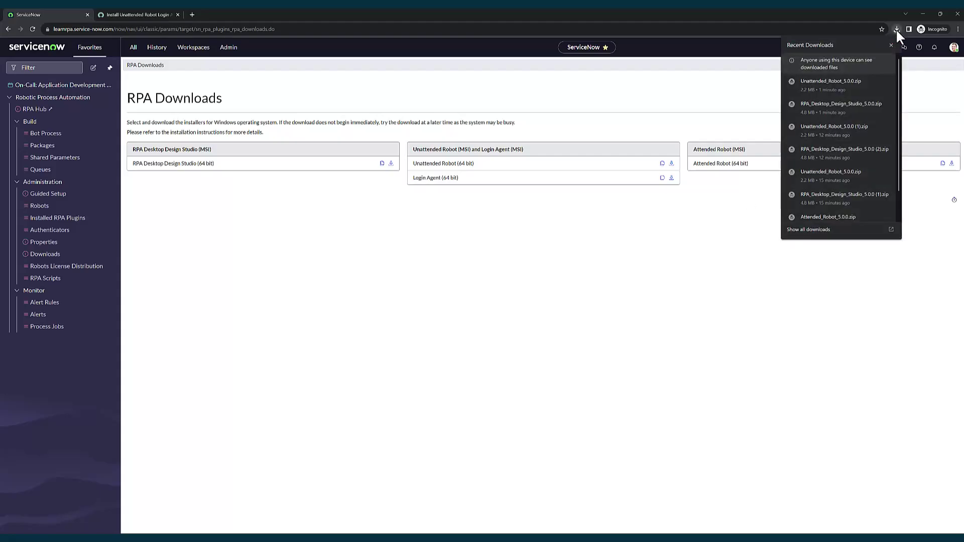
{"action": "left_click", "coordinate": [846, 83]}
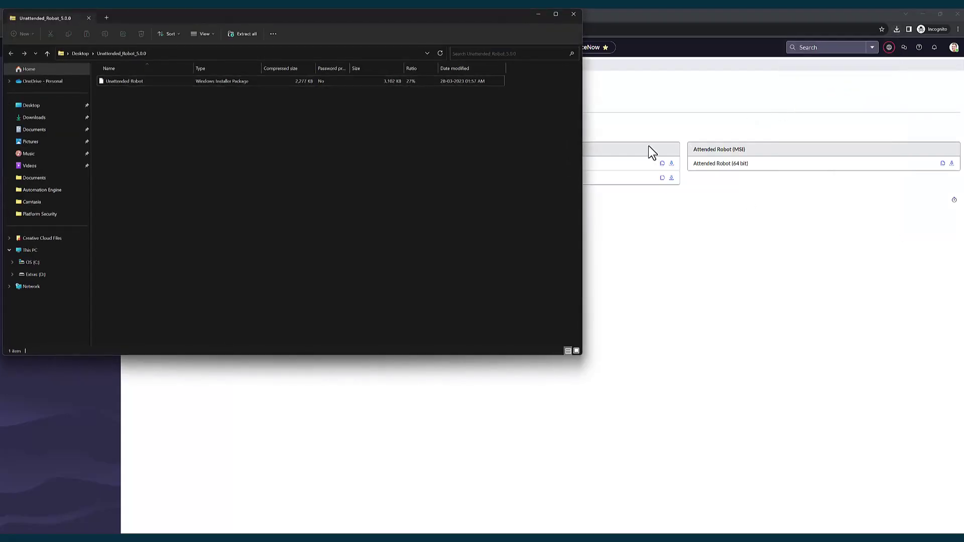
{"action": "left_click", "coordinate": [202, 82]}
{"action": "double_click", "coordinate": [203, 82]}
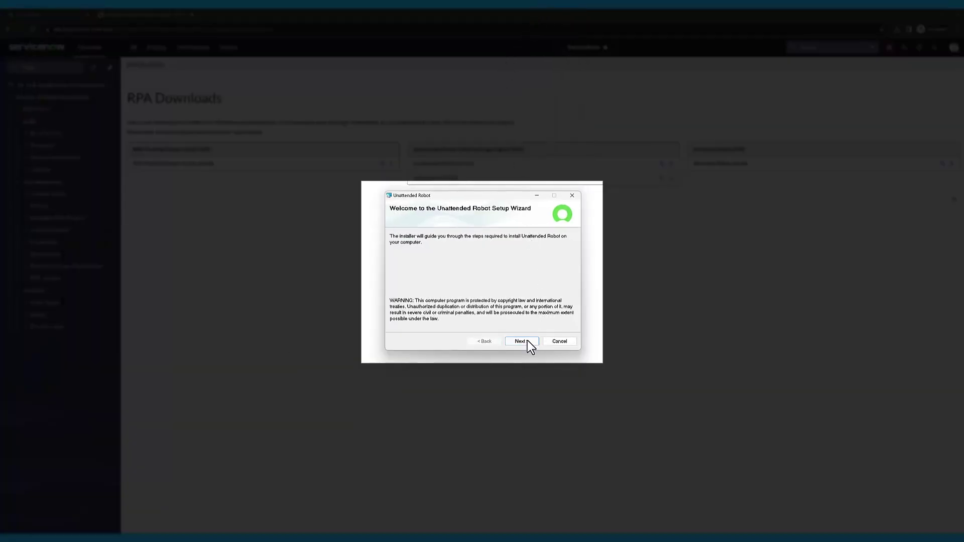
{"action": "left_click", "coordinate": [525, 340]}
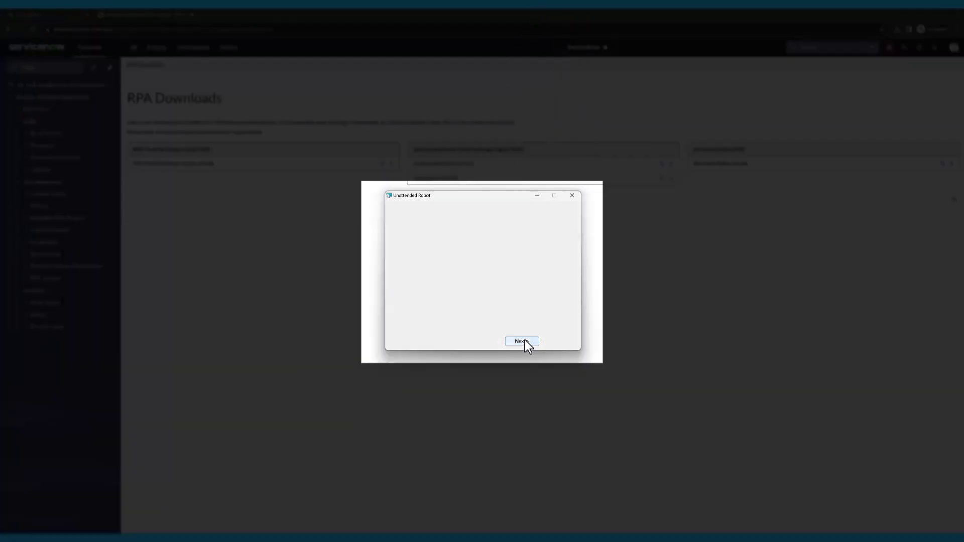
{"action": "left_click", "coordinate": [523, 342]}
{"action": "left_click", "coordinate": [522, 343]}
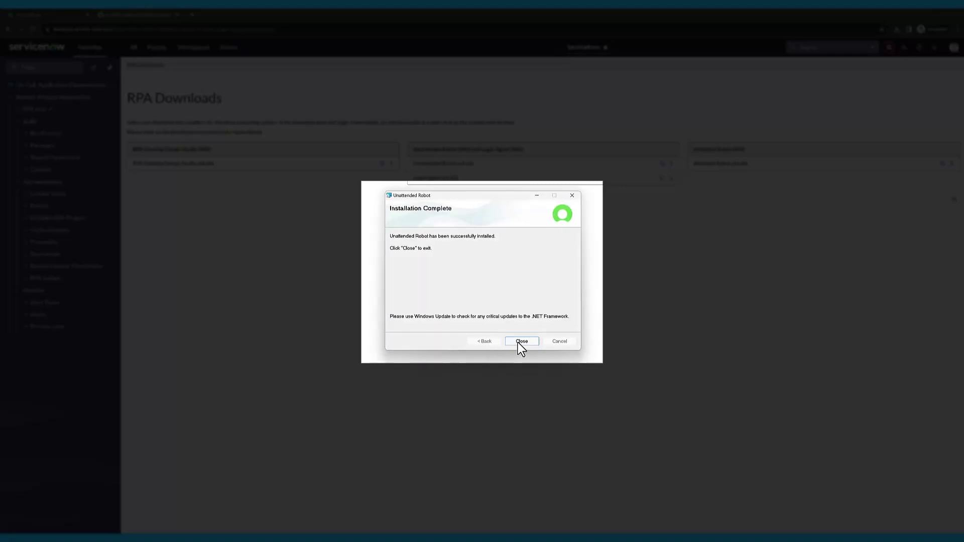
{"action": "left_click", "coordinate": [518, 342]}
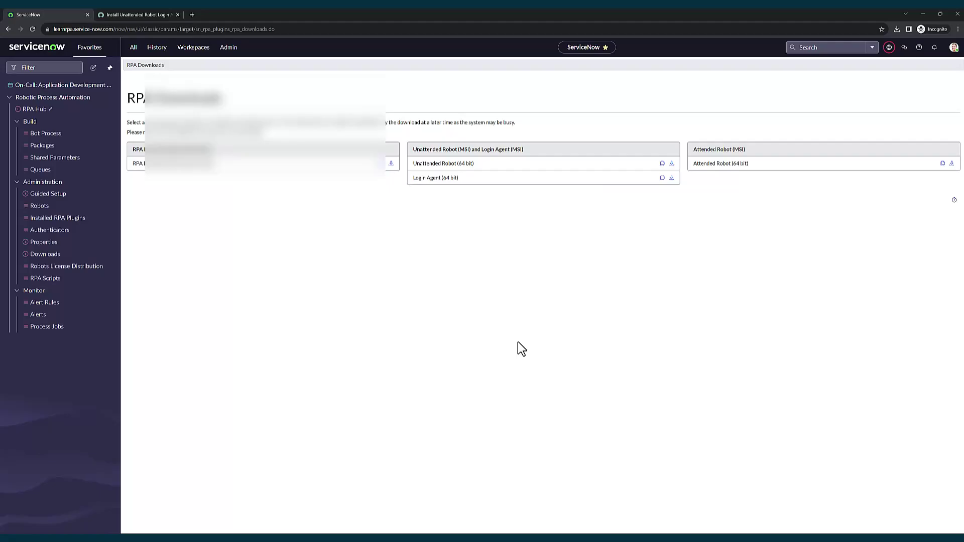
Create a new unattended project named 'Test Automation' in Design Studio.
{"action": "left_click", "coordinate": [924, 12]}
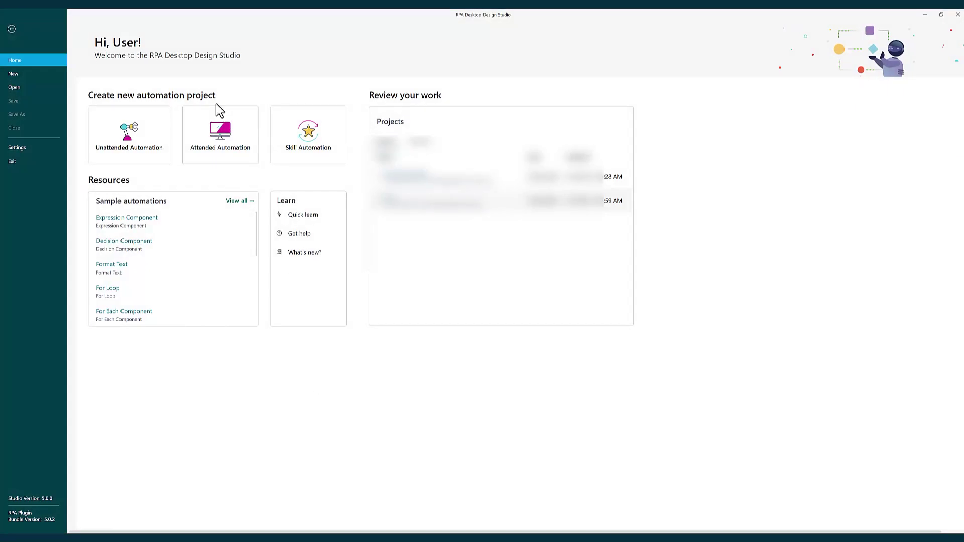
{"action": "left_click", "coordinate": [131, 139]}
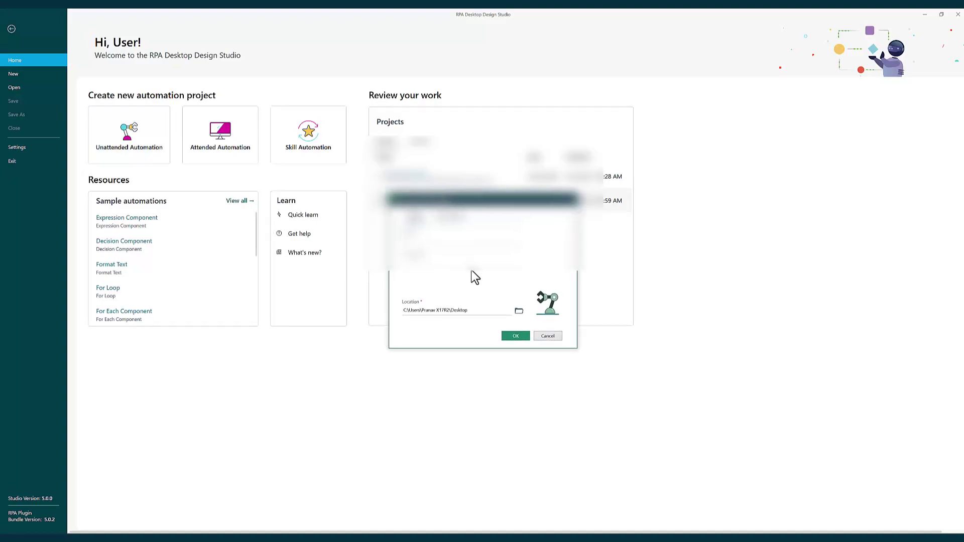
{"action": "type", "text": "Te"}
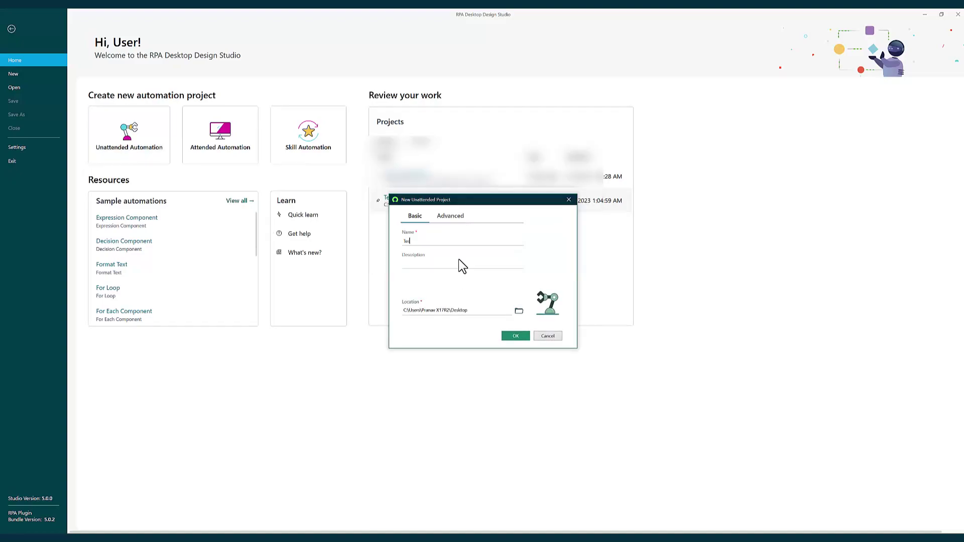
{"action": "type", "text": "st Automation"}
{"action": "left_click", "coordinate": [512, 338]}
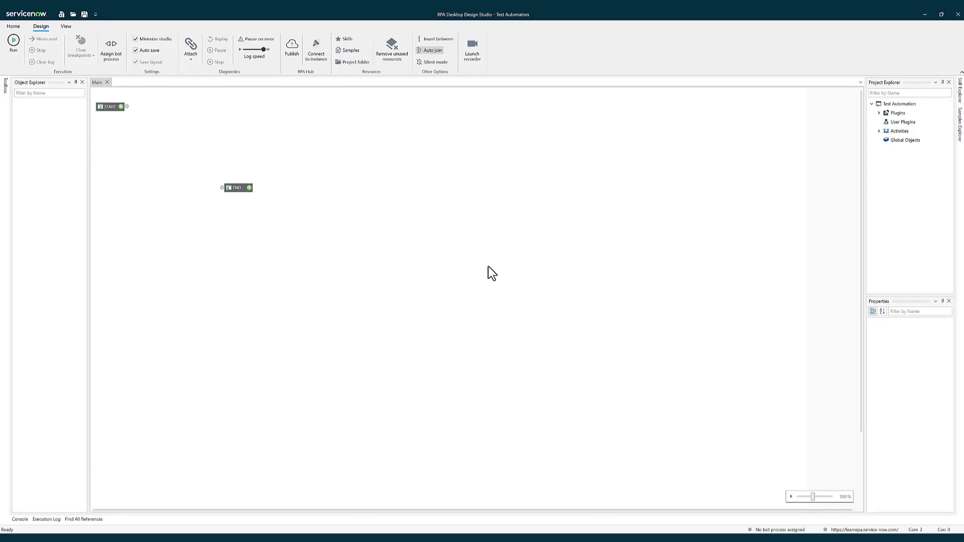
Connect Design Studio to the RPA Demos instance, log in, and allow access.
{"action": "left_click", "coordinate": [318, 62]}
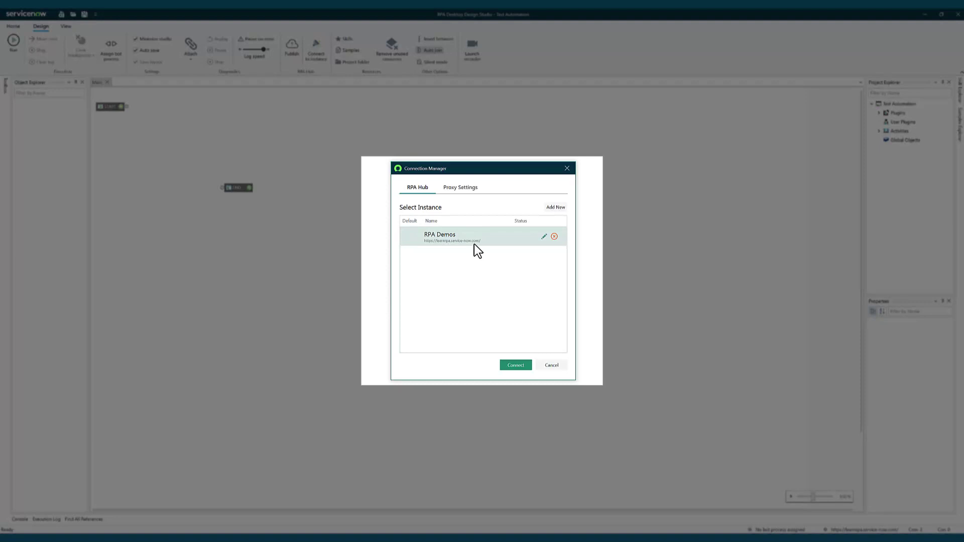
{"action": "left_click", "coordinate": [502, 366]}
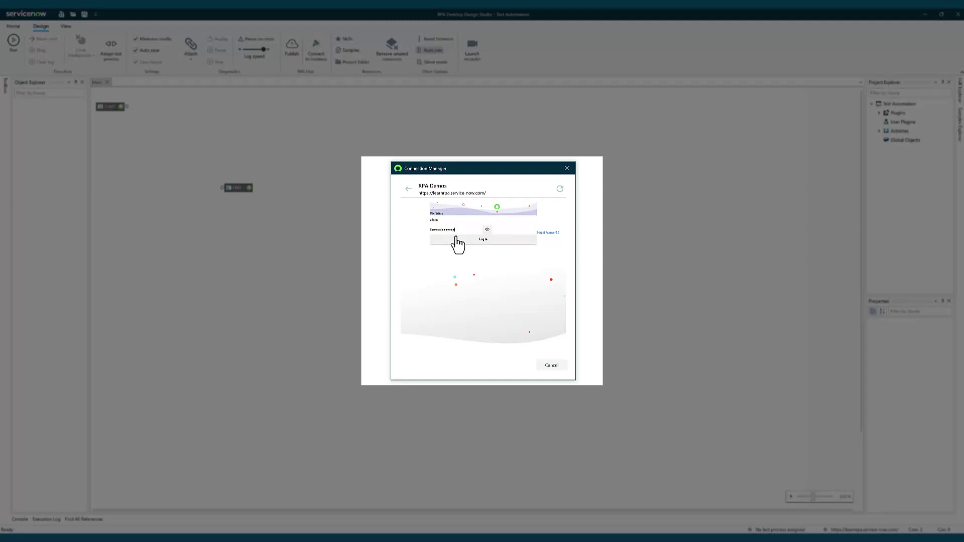
{"action": "left_click", "coordinate": [481, 241]}
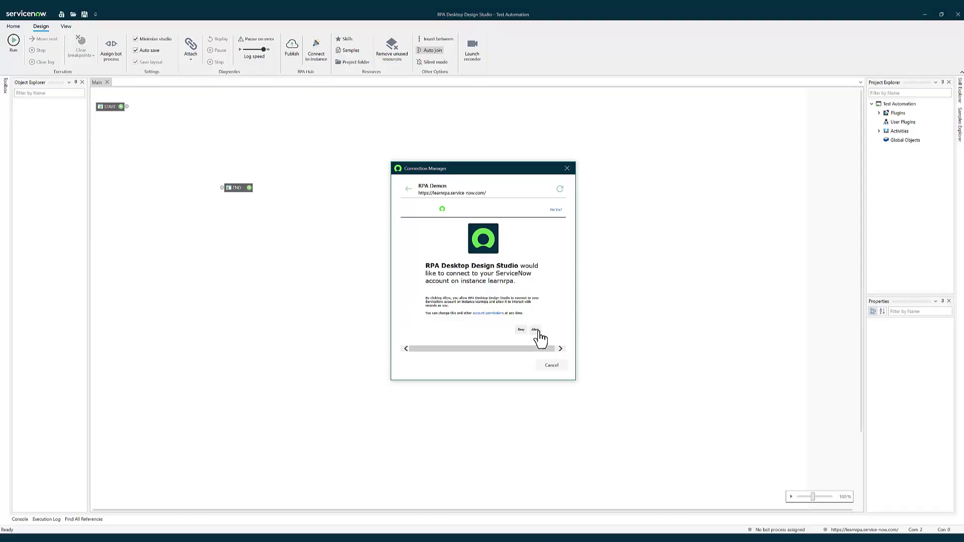
{"action": "left_click", "coordinate": [537, 331]}
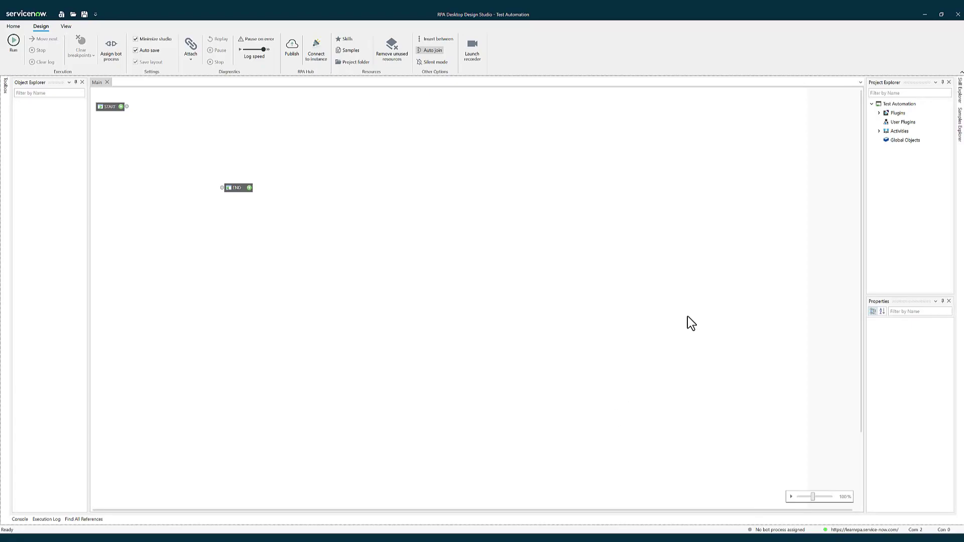
Minimize Design Studio to reveal the ServiceNow Home page in the browser.
{"action": "left_click", "coordinate": [925, 14]}
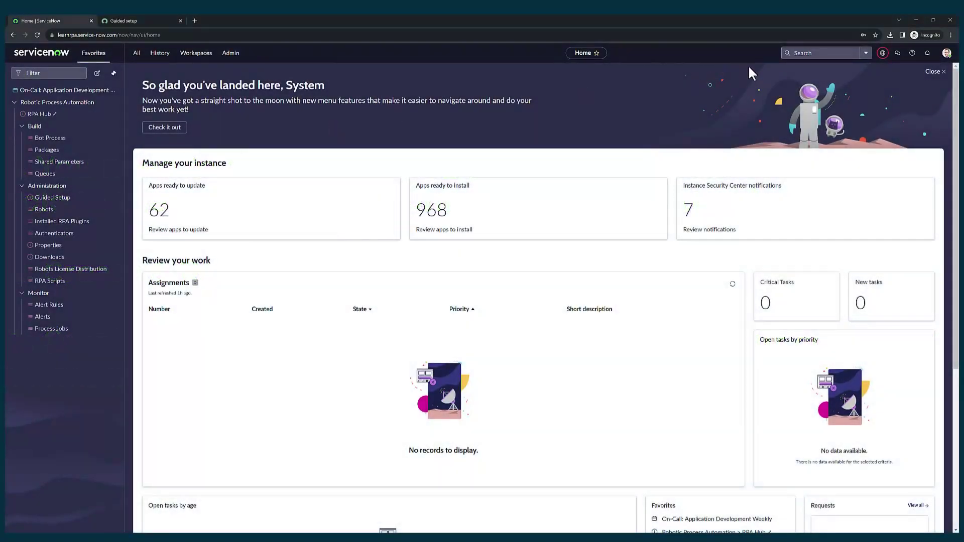
Show the administrator's profile form in the Default view.
{"action": "left_click", "coordinate": [947, 54]}
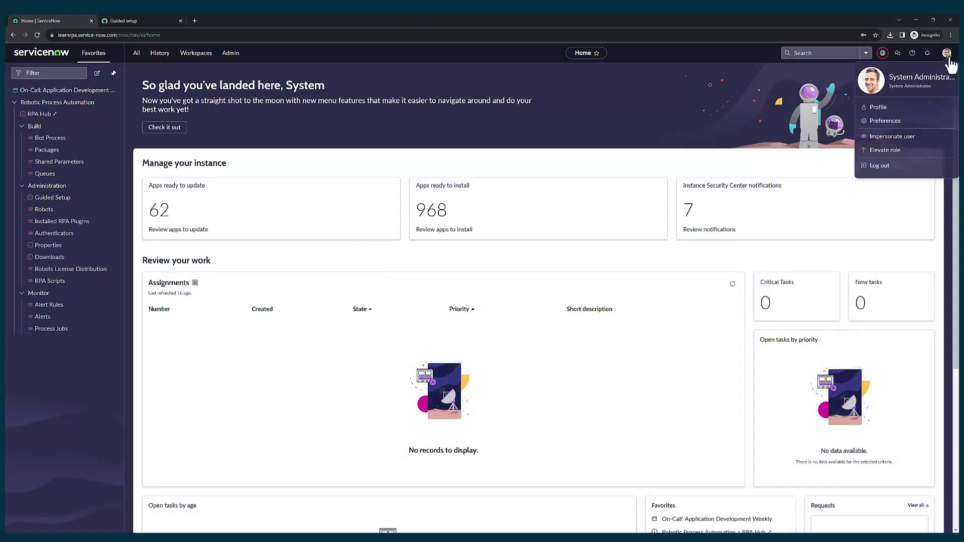
{"action": "left_click", "coordinate": [888, 110]}
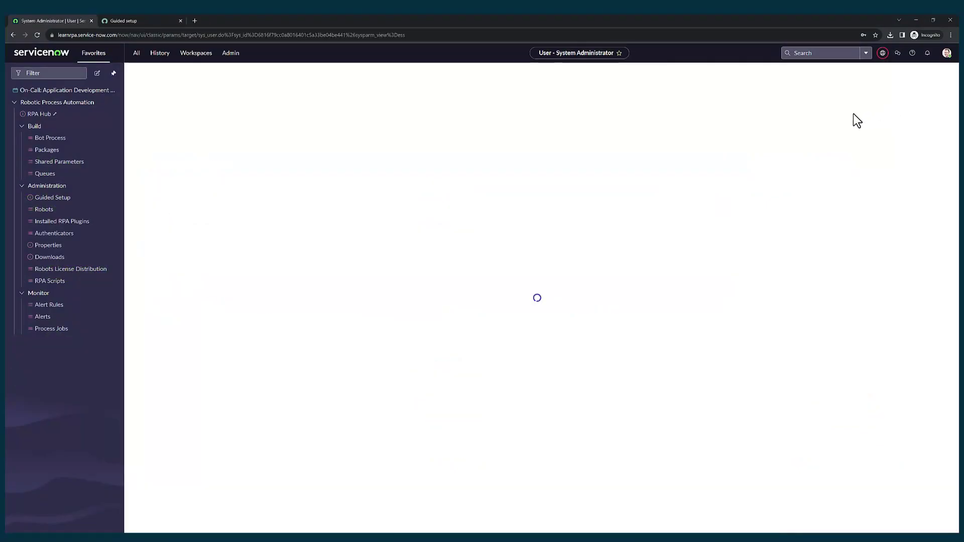
{"action": "left_click", "coordinate": [147, 71]}
{"action": "mouse_move", "coordinate": [184, 125]}
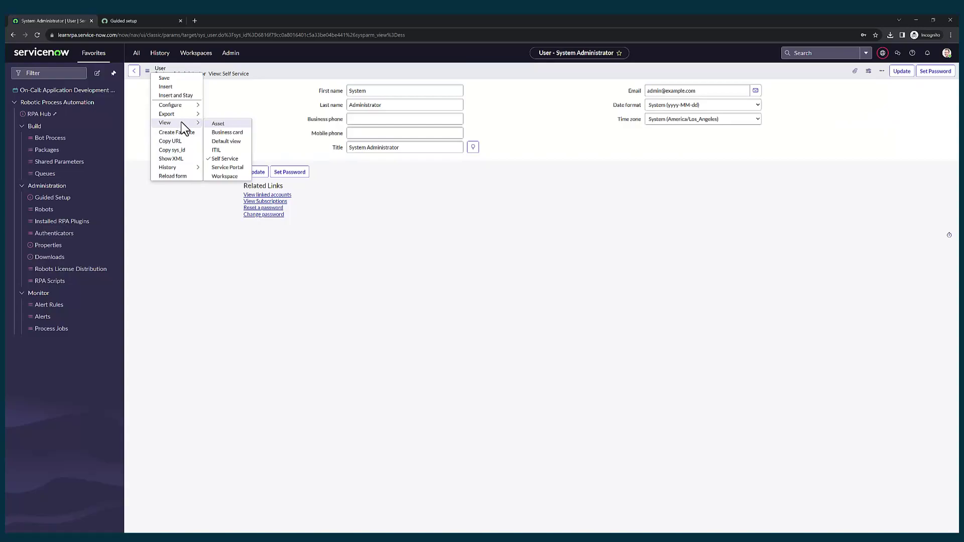
{"action": "left_click", "coordinate": [230, 139]}
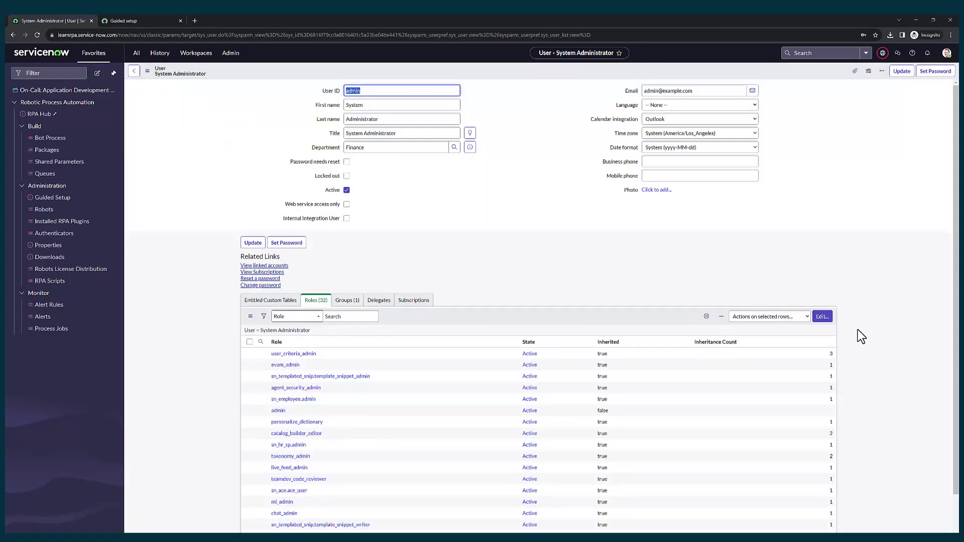
Add the sn_rpa_fdn.rpa_robot role to the user's roles and save.
{"action": "left_click", "coordinate": [823, 317]}
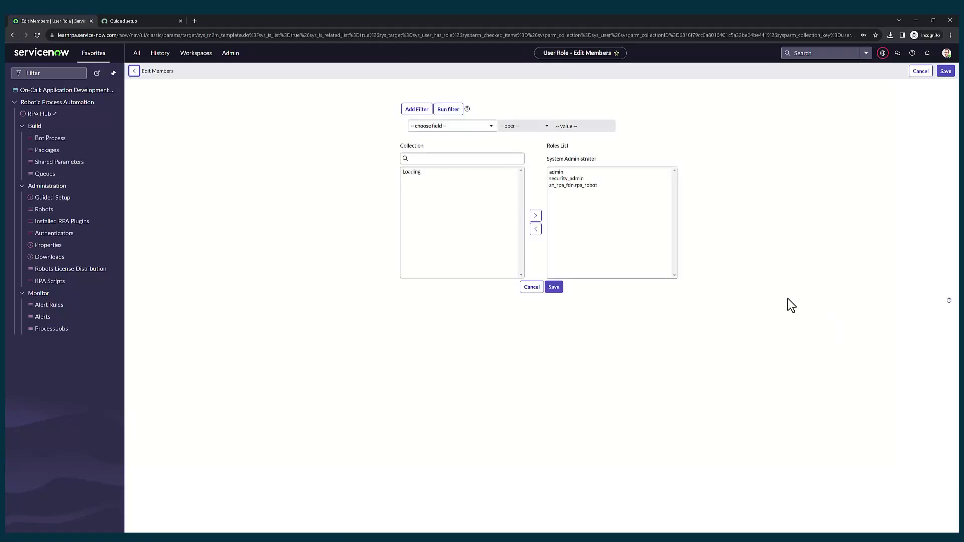
{"action": "left_click", "coordinate": [568, 186]}
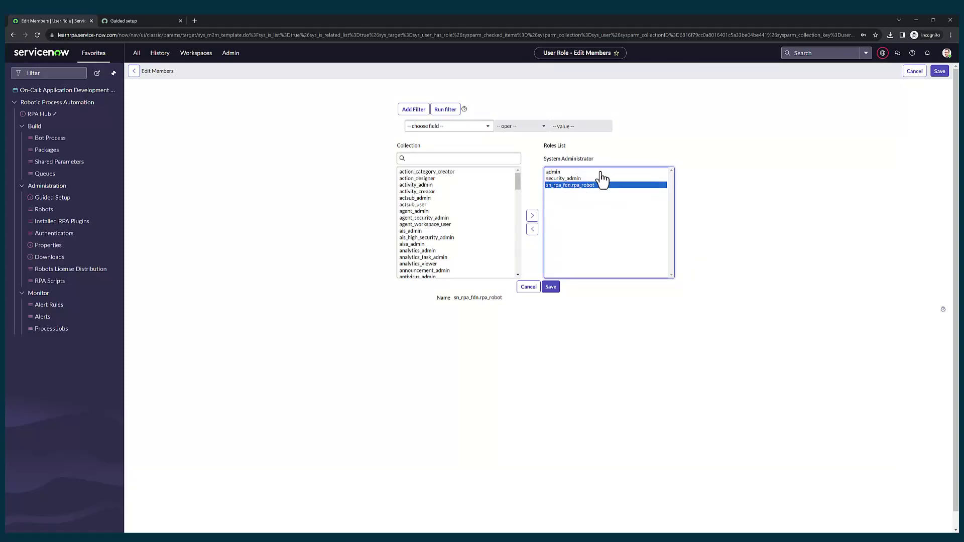
{"action": "left_click", "coordinate": [552, 290]}
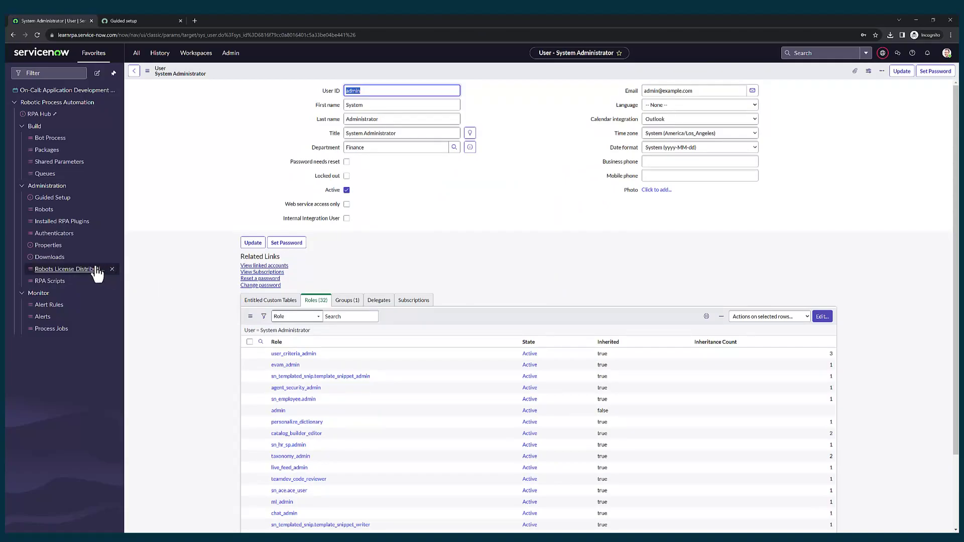
Review license distribution LDR0001001, then open the Robots list.
{"action": "left_click", "coordinate": [81, 270]}
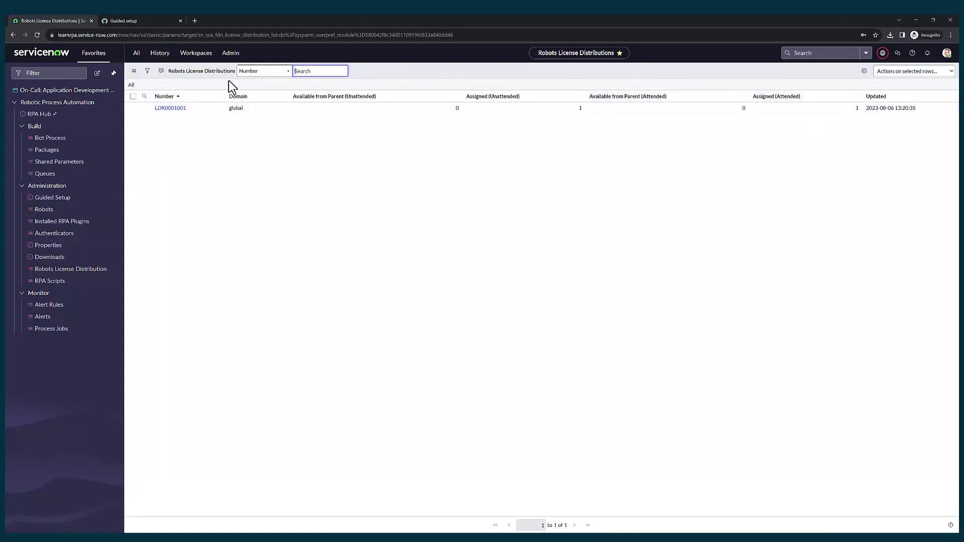
{"action": "left_click", "coordinate": [164, 109]}
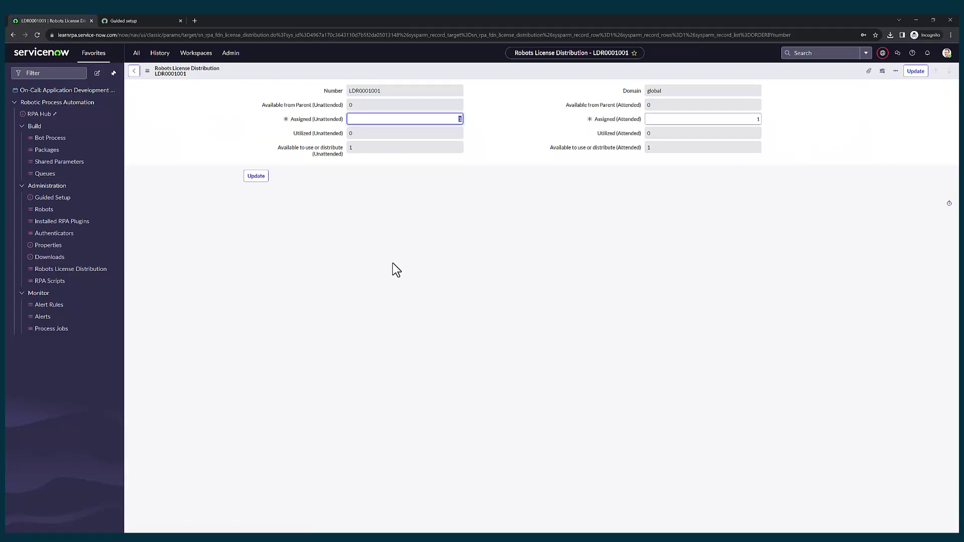
{"action": "left_click", "coordinate": [51, 210]}
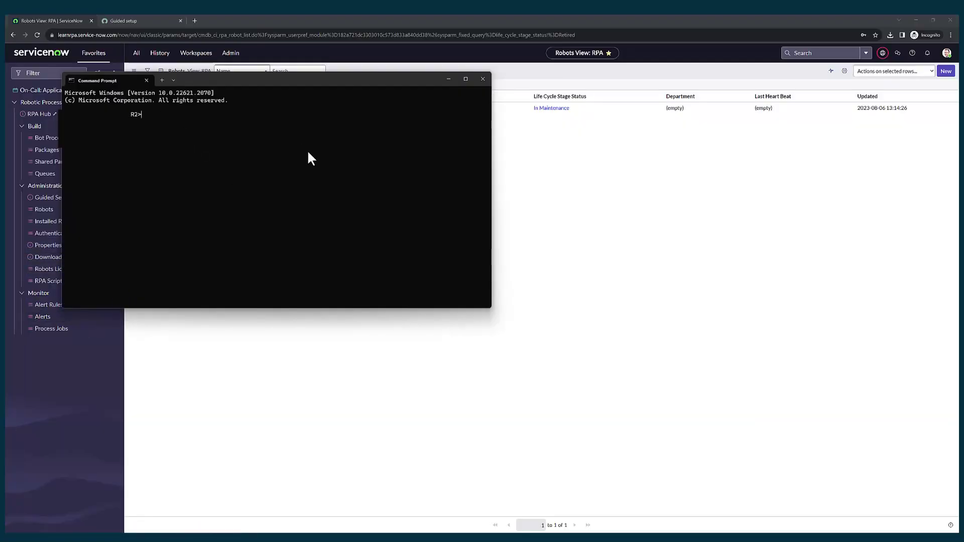
Run hostname in Command Prompt to get the computer's name, then return to the Robots list.
{"action": "type", "text": "hostname"}
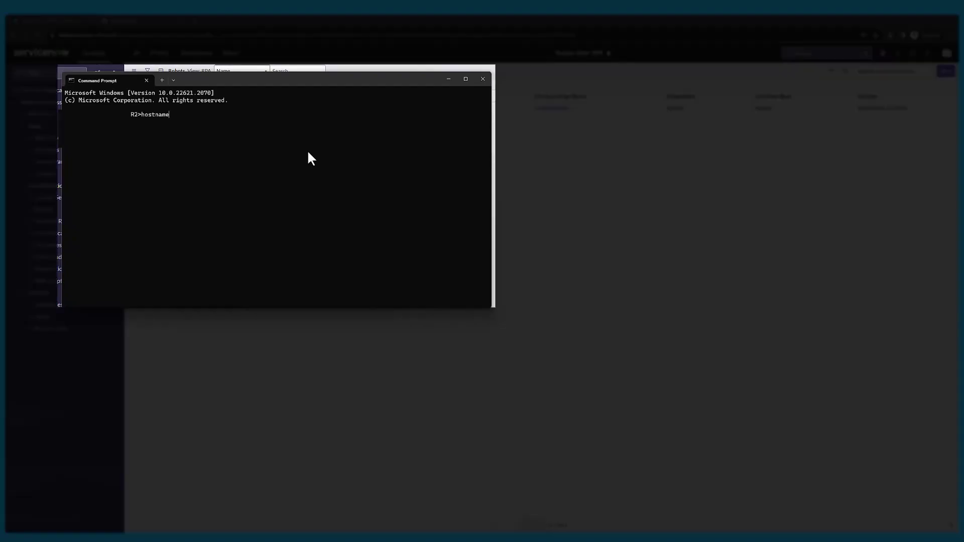
{"action": "key", "text": "Return"}
{"action": "left_click", "coordinate": [448, 79]}
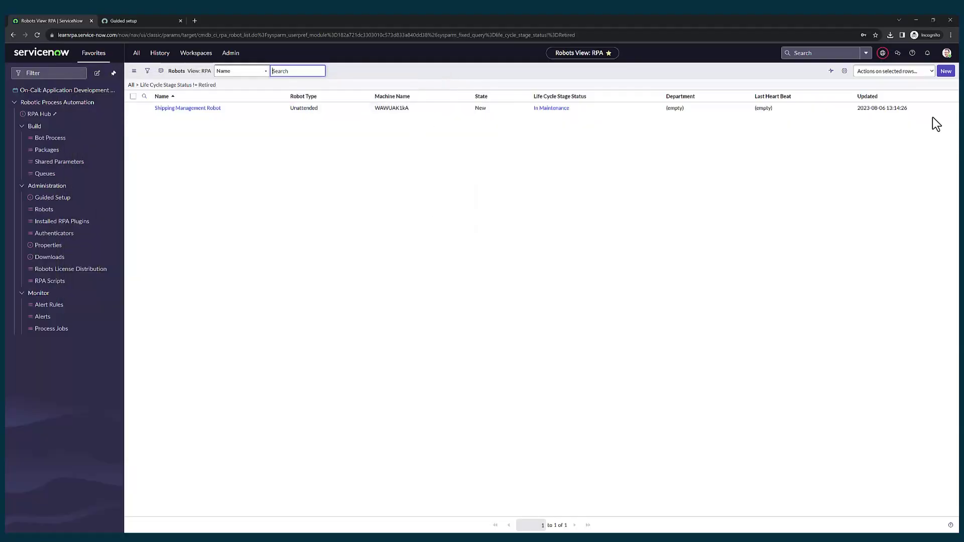
Add a robot record named 'Test Automation' with Robot Type Unattended and save it.
{"action": "left_click", "coordinate": [949, 73]}
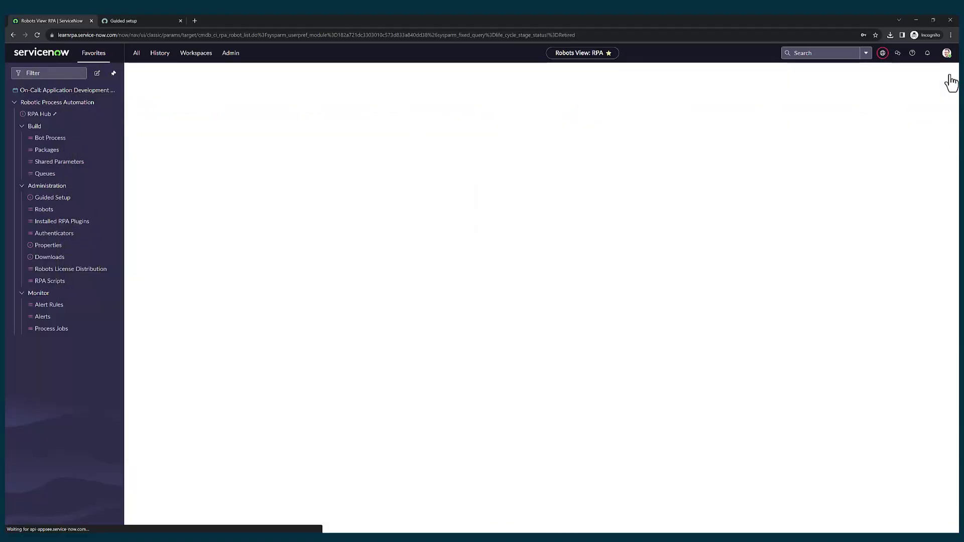
{"action": "left_click", "coordinate": [391, 107]}
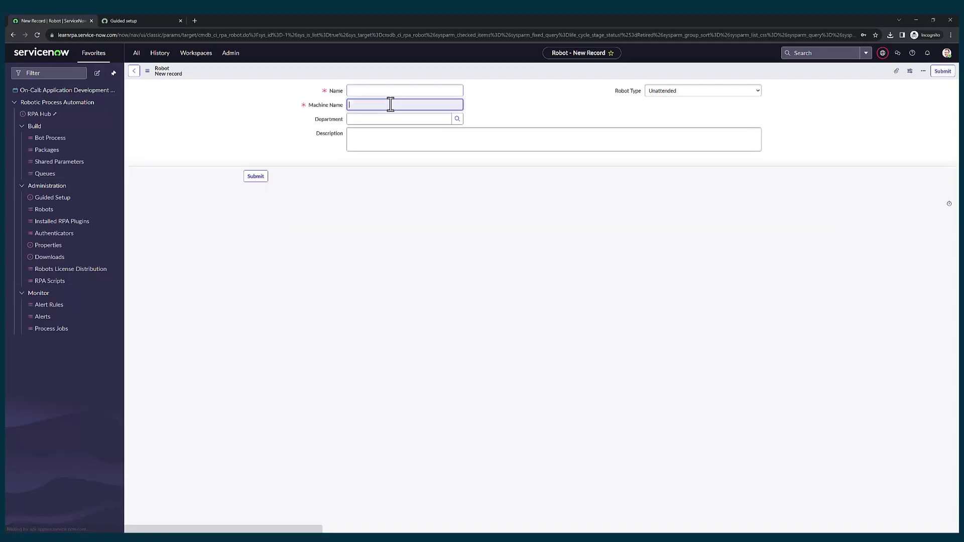
{"action": "left_click", "coordinate": [382, 91]}
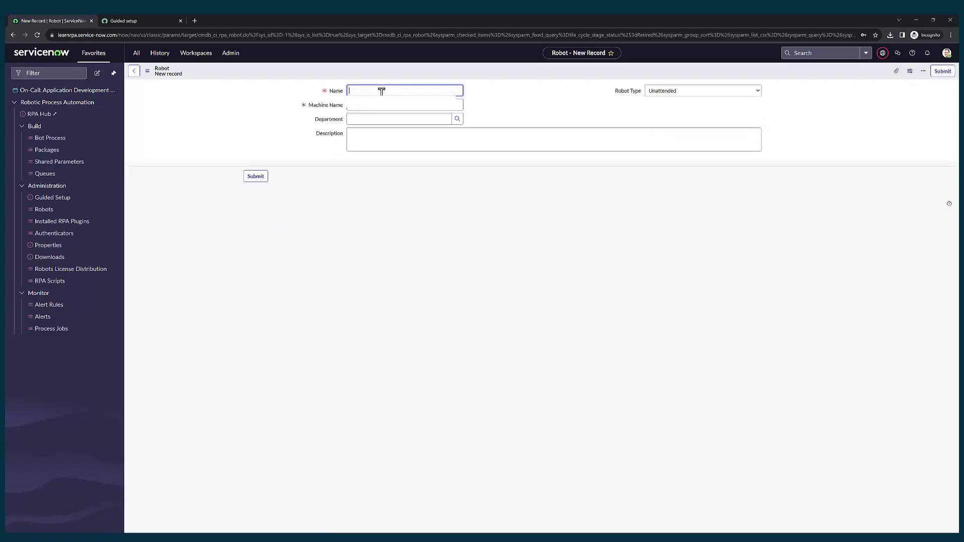
{"action": "type", "text": "T"}
{"action": "type", "text": "Na"}
{"action": "key", "text": "BackSpace"}
{"action": "type", "text": "Automation"}
{"action": "right_click", "coordinate": [333, 69]}
{"action": "left_click", "coordinate": [345, 76]}
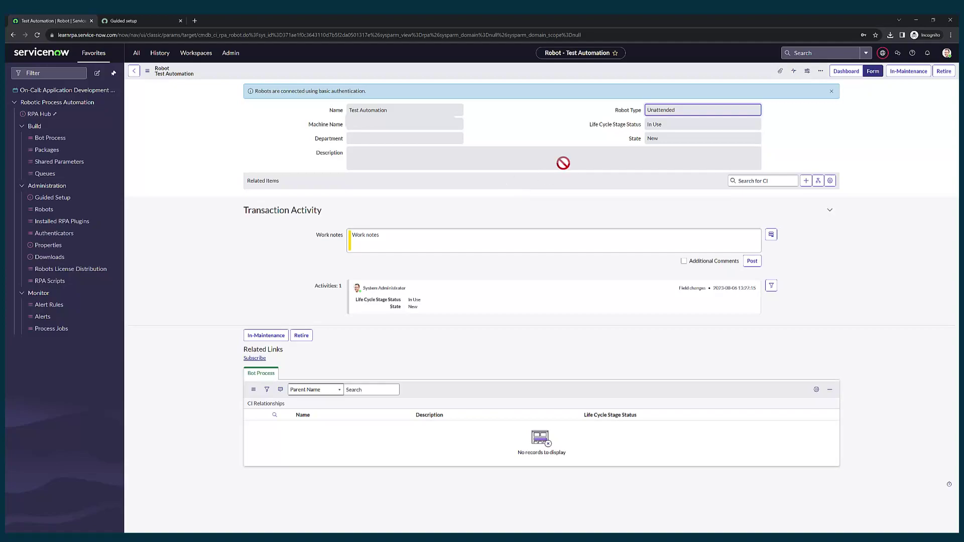
Launch Unattended Robot, select Basic authentication and paste the learnrpa instance URL as the RPA Hub.
{"action": "left_click", "coordinate": [914, 19]}
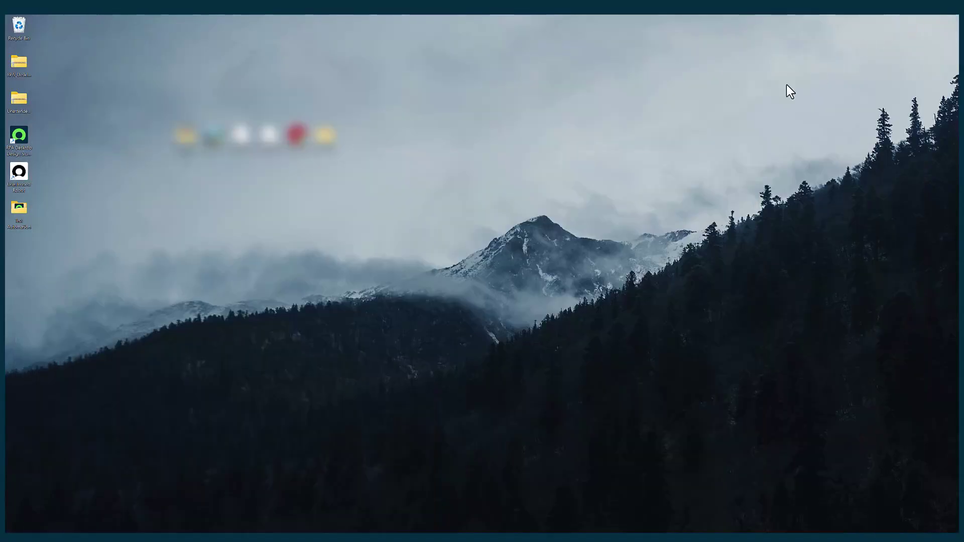
{"action": "double_click", "coordinate": [20, 180]}
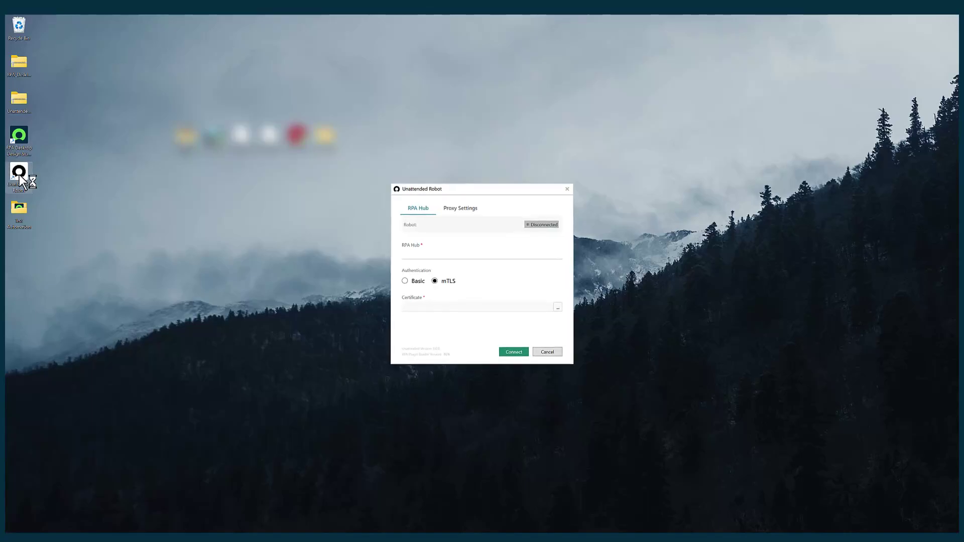
{"action": "left_click", "coordinate": [405, 282]}
{"action": "left_click", "coordinate": [429, 250]}
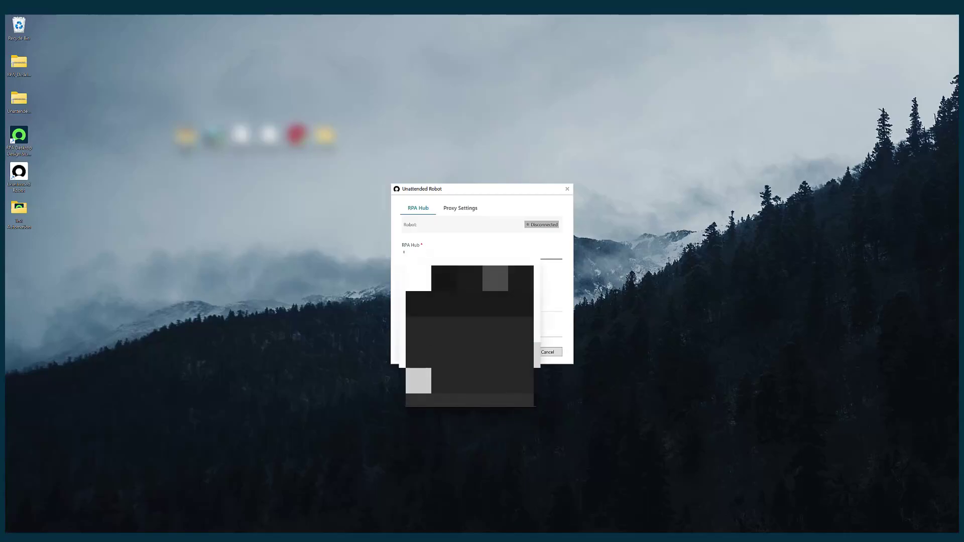
{"action": "key", "text": "ctrl+v"}
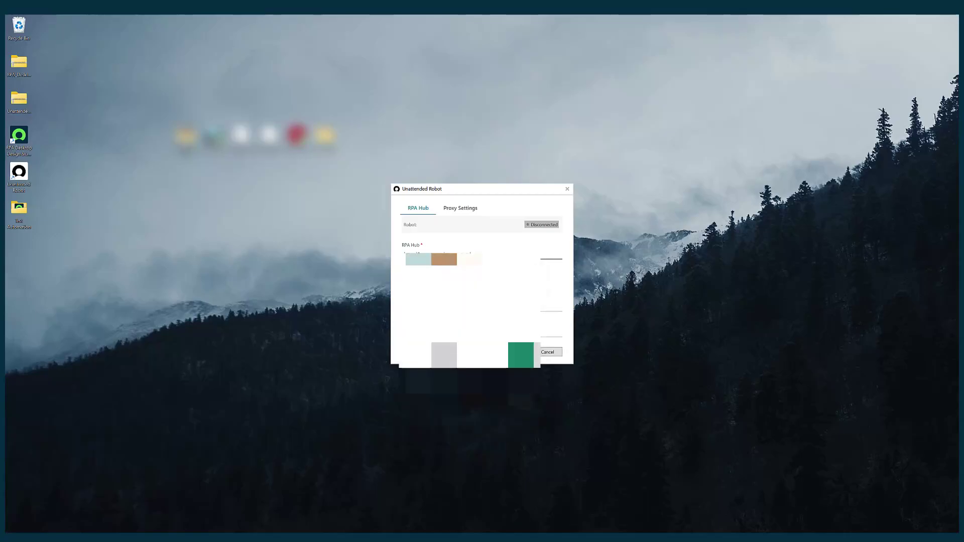
Enter username admin and the account password, then connect the robot.
{"action": "left_click", "coordinate": [422, 307]}
{"action": "type", "text": "admi"}
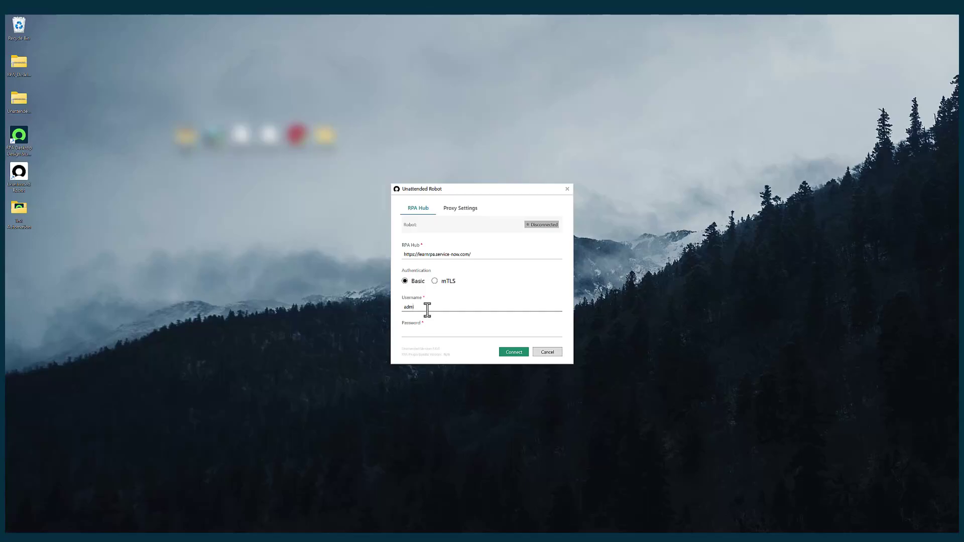
{"action": "type", "text": "n"}
{"action": "key", "text": "Tab"}
{"action": "type", "text": "•••••••••"}
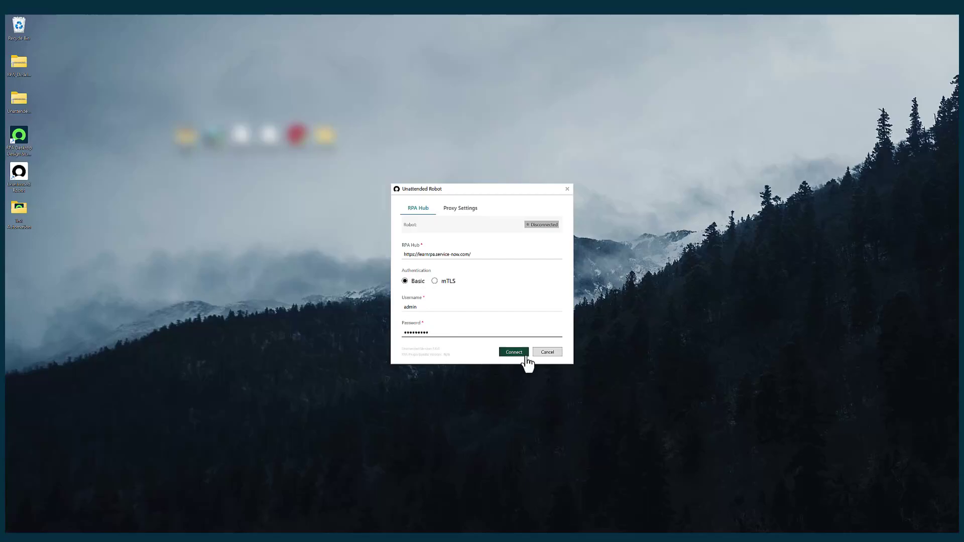
{"action": "left_click", "coordinate": [511, 353]}
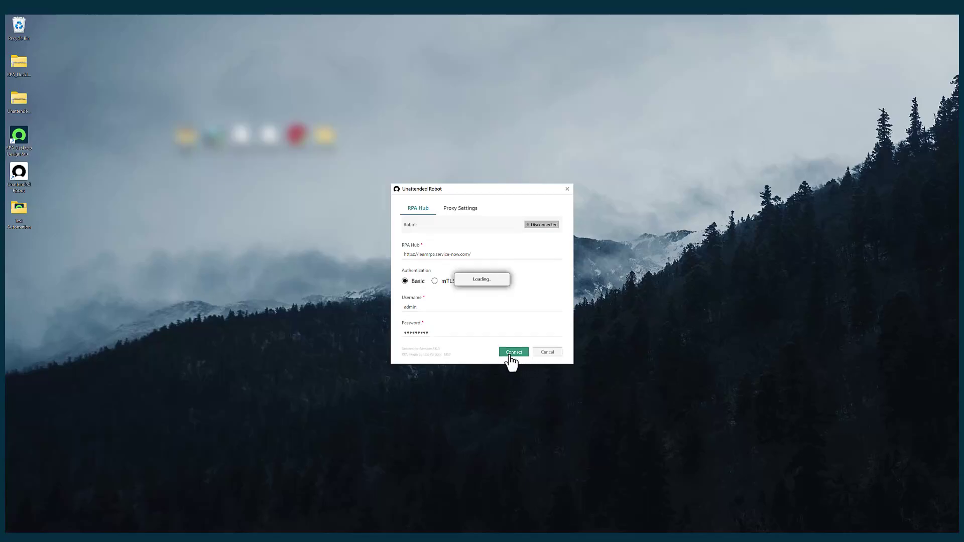